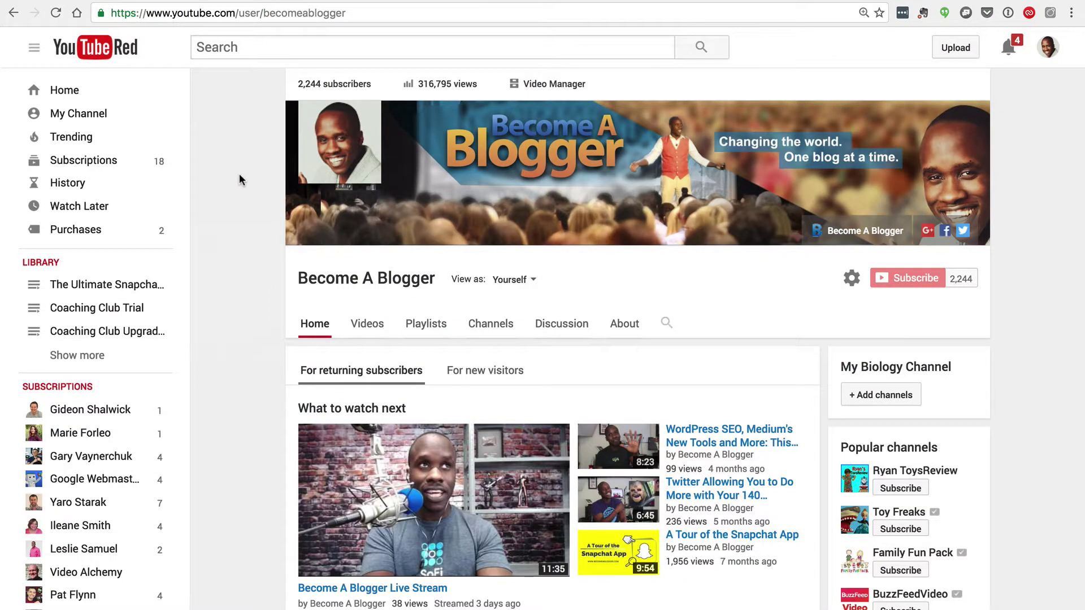
- Go from the channel avatar menu to Creator Studio's Live Streaming dashboard
{"action": "left_click", "coordinate": [1050, 53]}
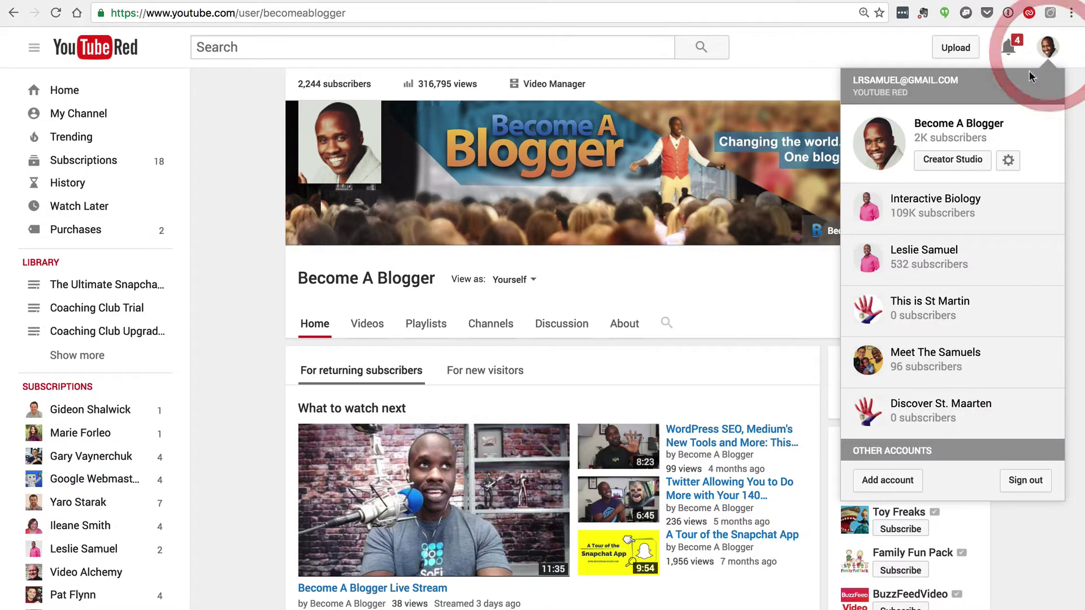
{"action": "left_click", "coordinate": [946, 164]}
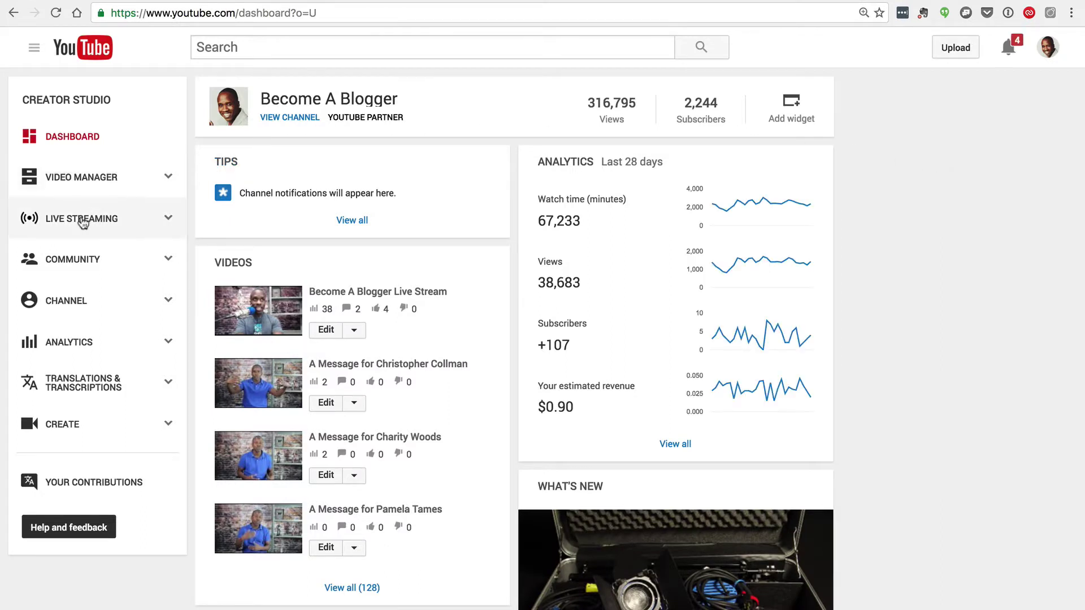
{"action": "left_click", "coordinate": [82, 220]}
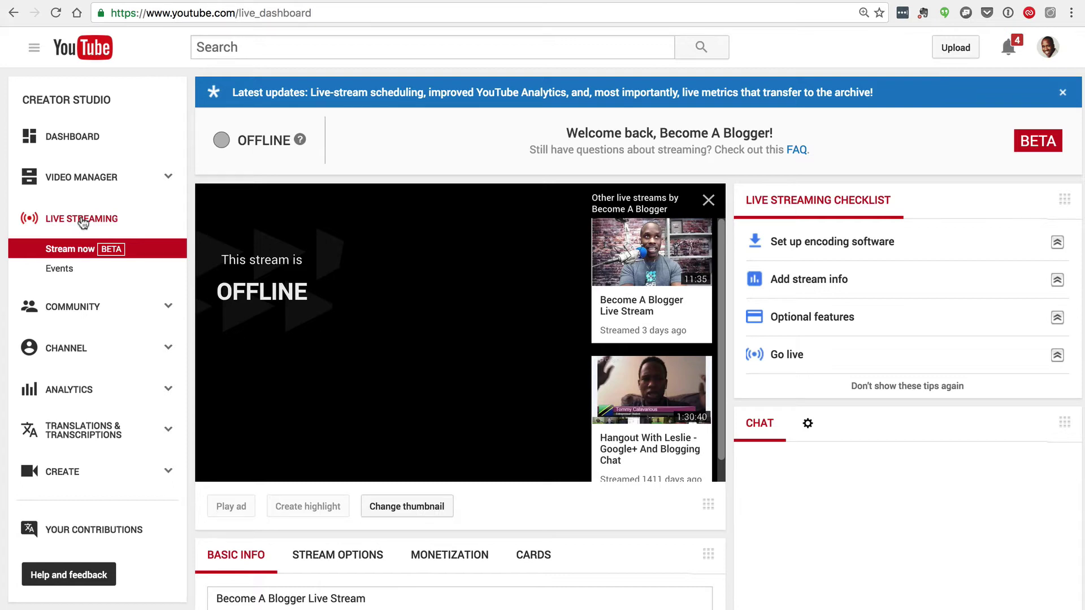
{"action": "scroll", "coordinate": [484, 375], "scroll_direction": "down", "scroll_amount": 2}
{"action": "scroll", "coordinate": [484, 368], "scroll_direction": "down", "scroll_amount": 2}
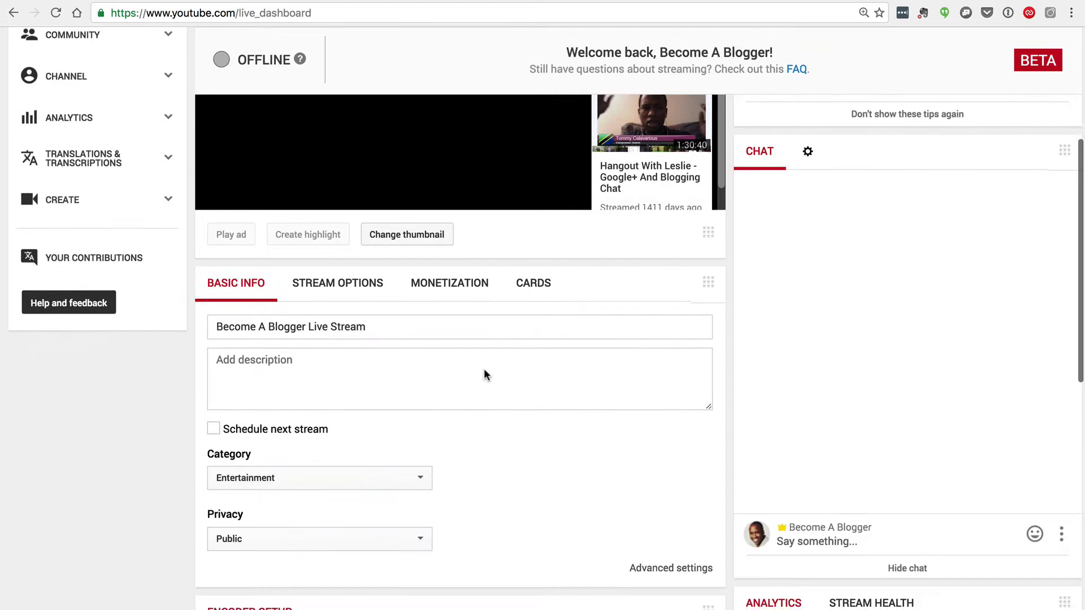
{"action": "scroll", "coordinate": [484, 369], "scroll_direction": "down", "scroll_amount": 2}
{"action": "scroll", "coordinate": [485, 359], "scroll_direction": "down", "scroll_amount": 2}
{"action": "scroll", "coordinate": [485, 359], "scroll_direction": "down", "scroll_amount": 1}
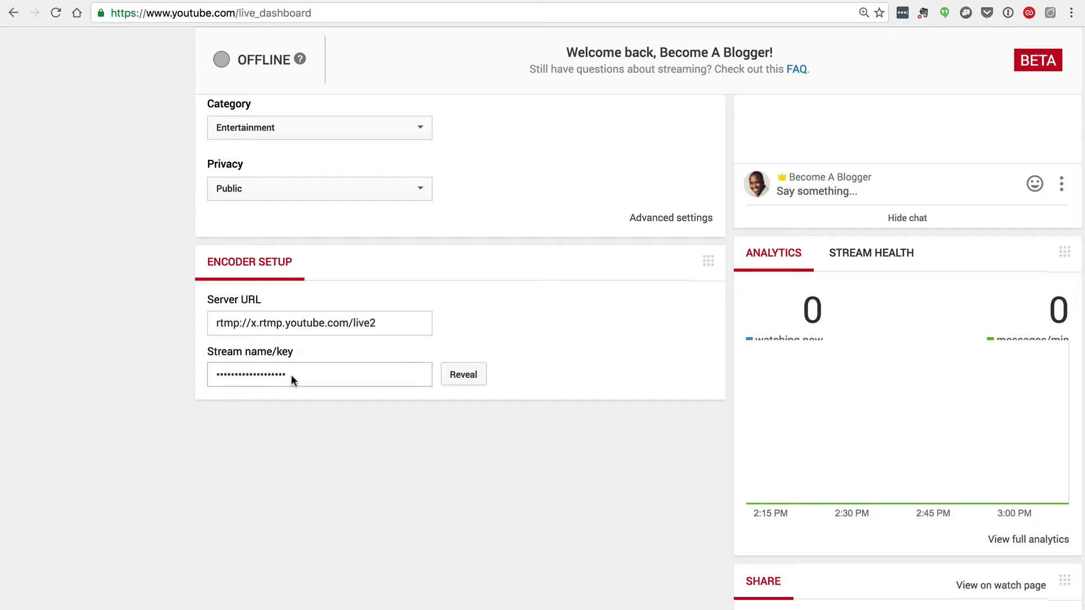
- Reveal the Encoder Setup stream key and copy it to the clipboard
{"action": "left_click", "coordinate": [464, 381]}
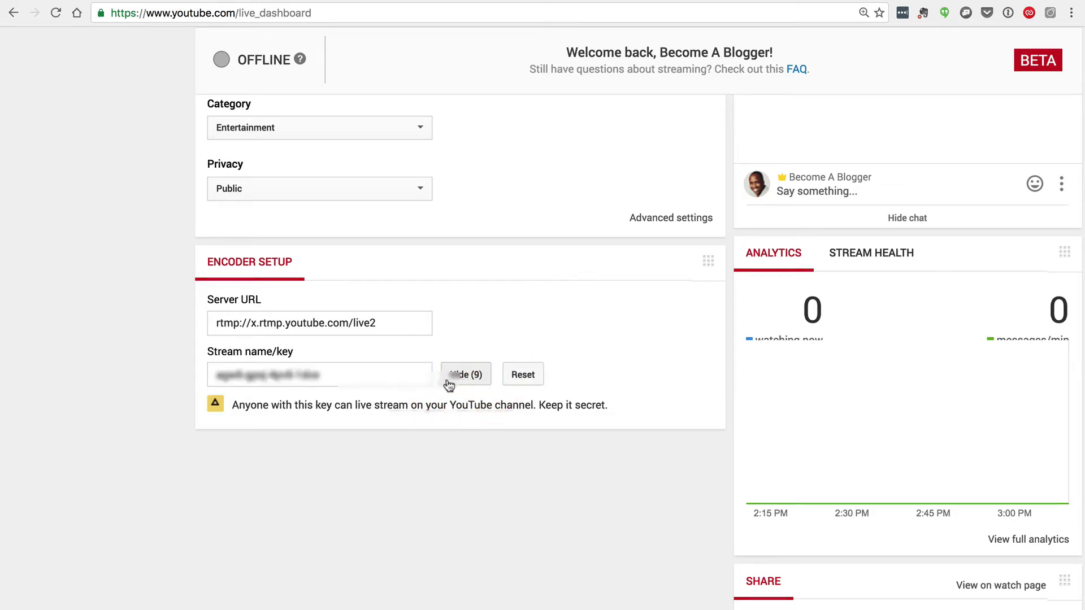
{"action": "left_click", "coordinate": [322, 378]}
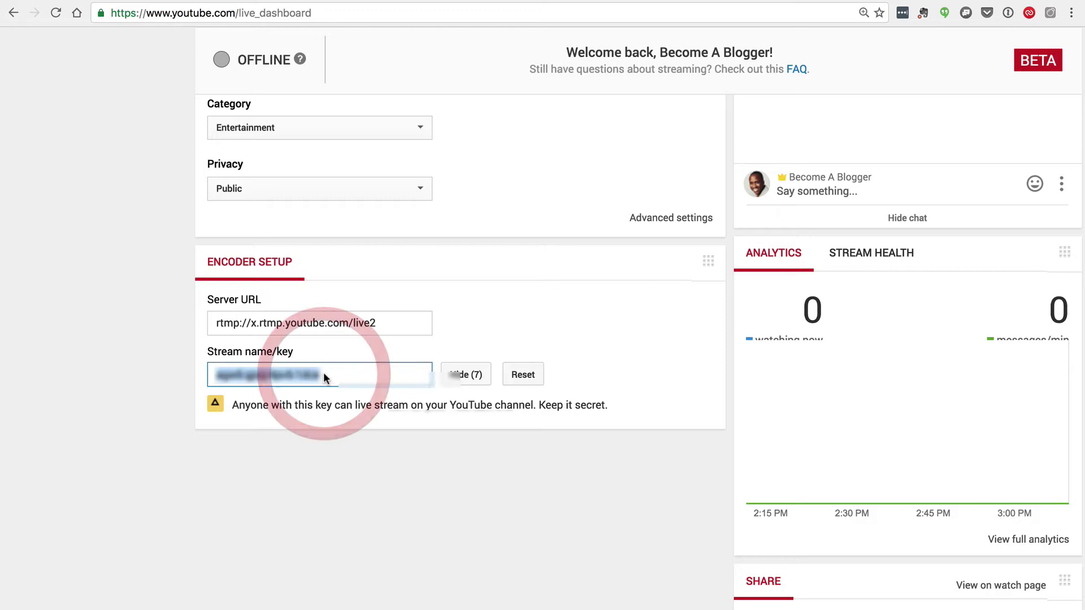
{"action": "right_click", "coordinate": [280, 375]}
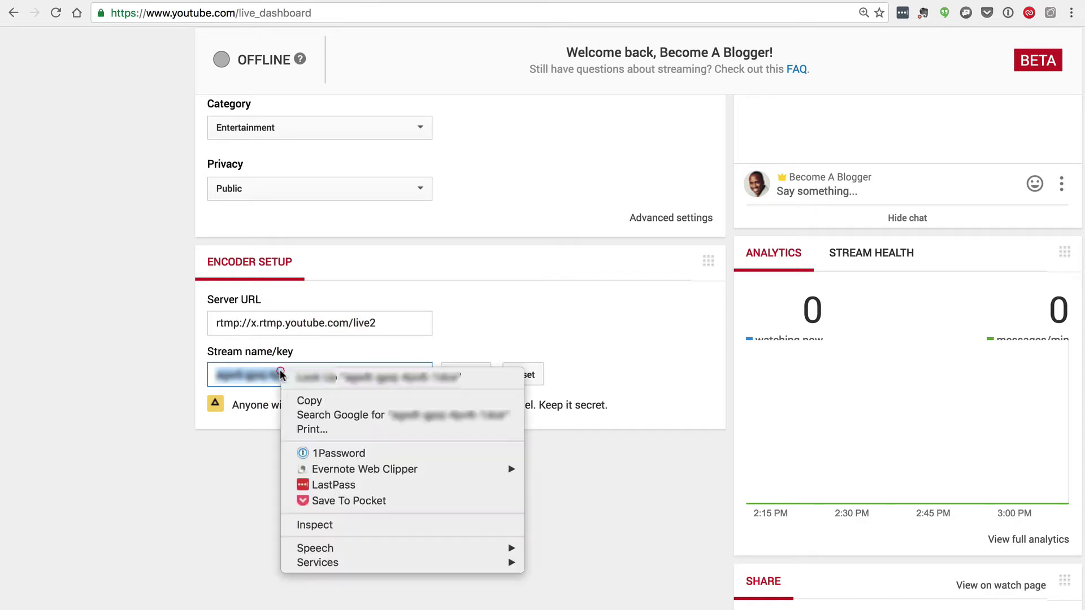
{"action": "left_click", "coordinate": [312, 402]}
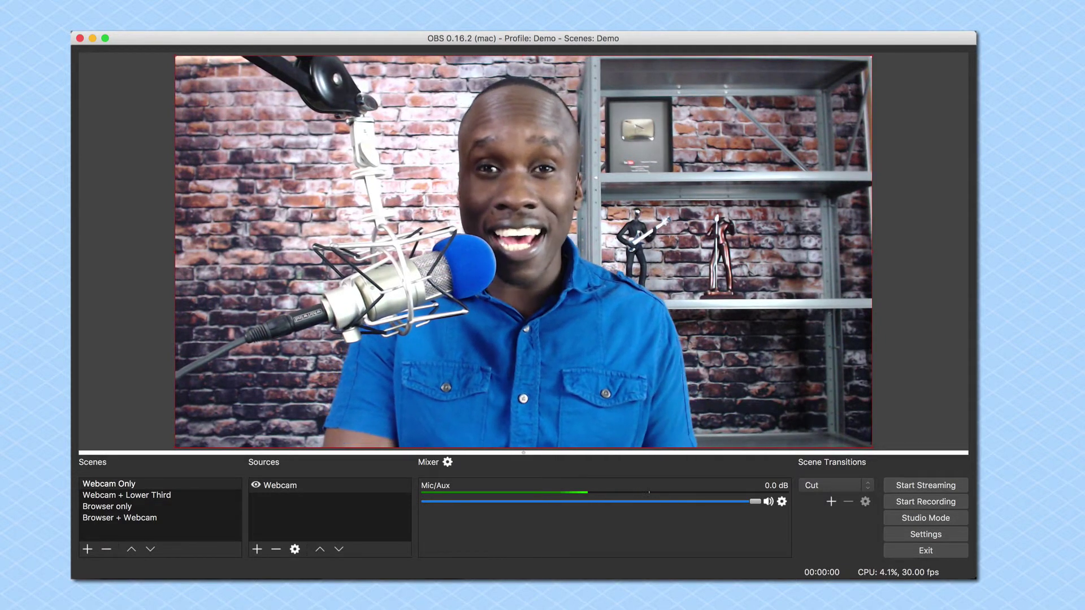
- Set the OBS stream service to YouTube / YouTube Gaming, replacing the old key with the copied one
{"action": "left_click", "coordinate": [929, 534]}
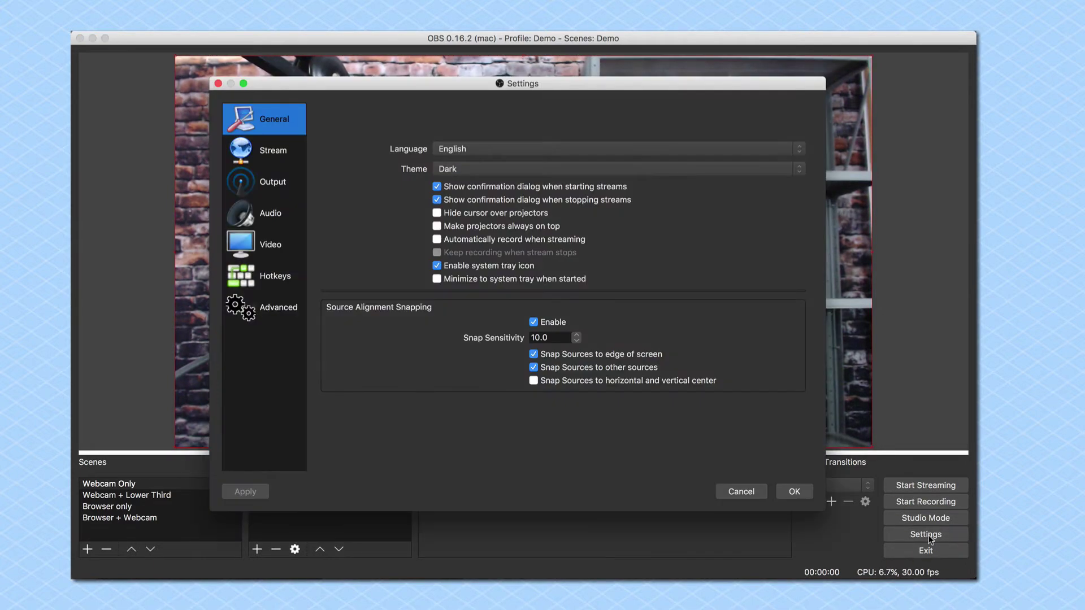
{"action": "left_click", "coordinate": [283, 155]}
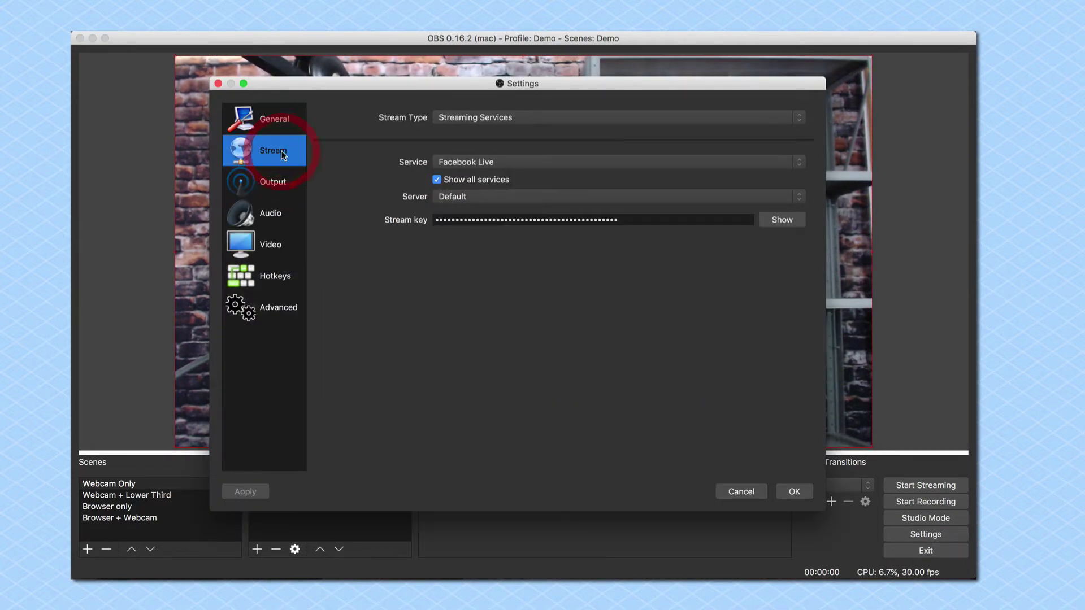
{"action": "left_click", "coordinate": [507, 161]}
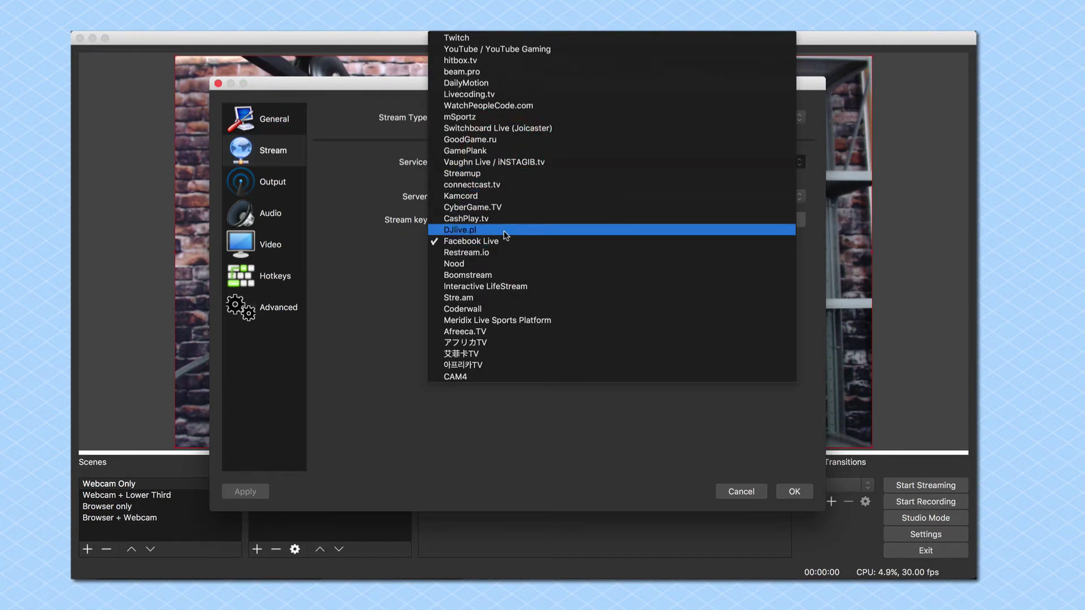
{"action": "left_click", "coordinate": [504, 50]}
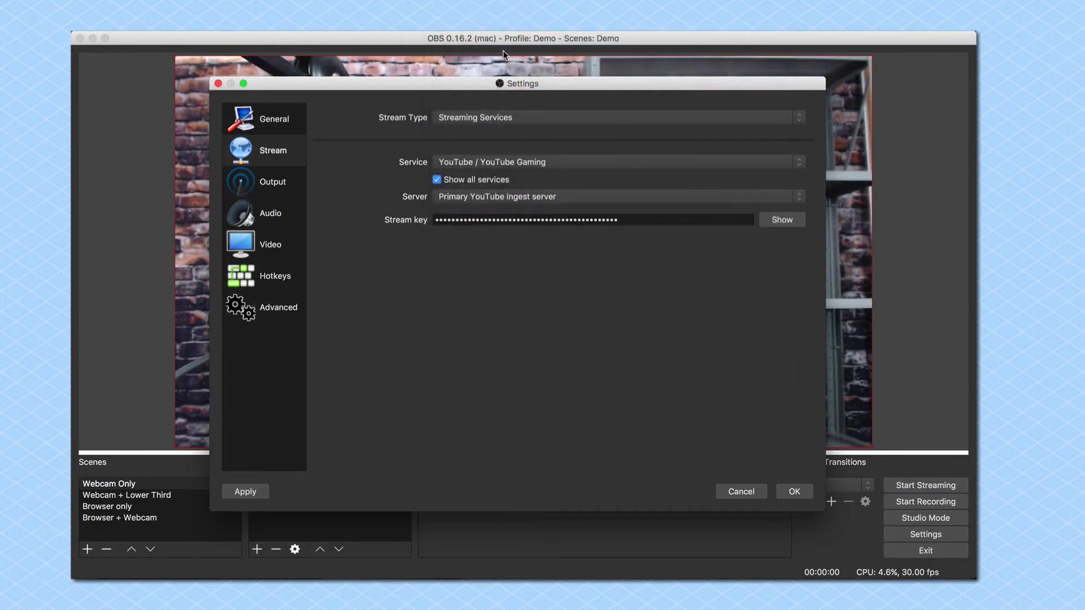
{"action": "triple_click", "coordinate": [590, 220]}
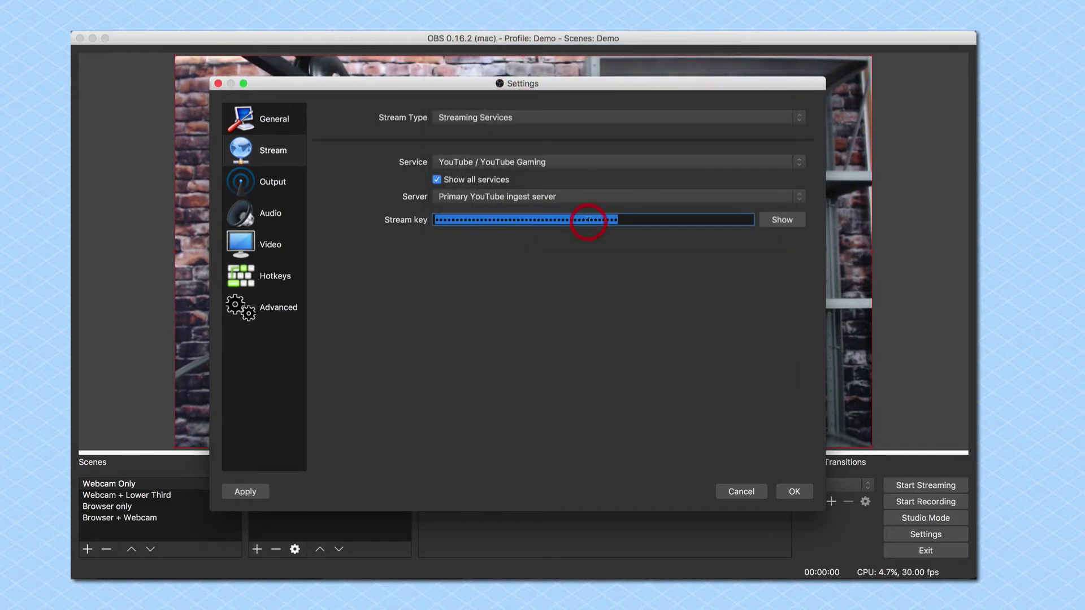
{"action": "key", "text": "BackSpace"}
{"action": "right_click", "coordinate": [541, 219]}
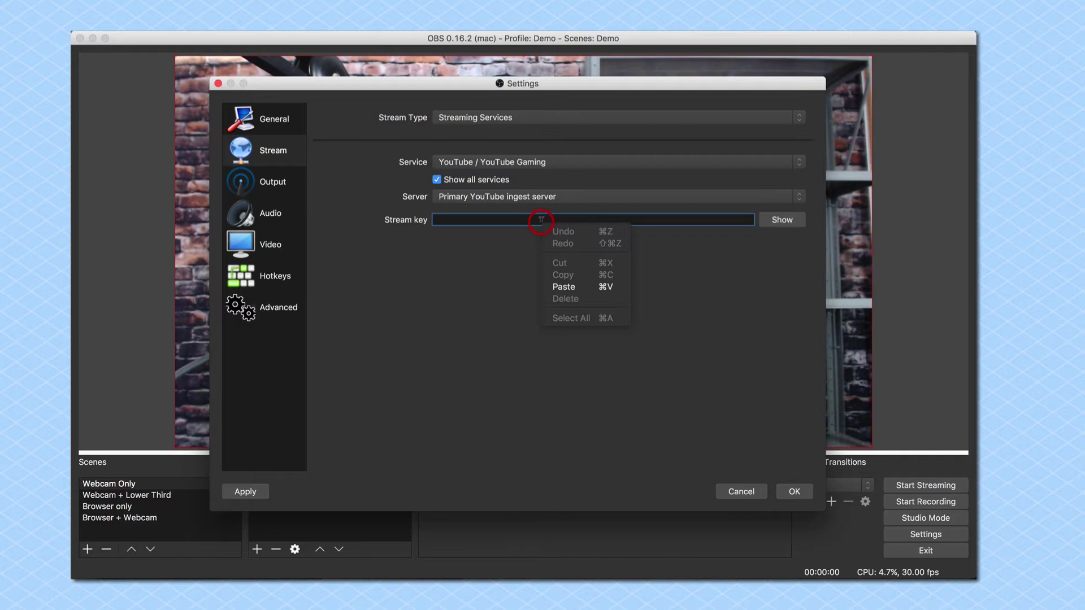
{"action": "left_click", "coordinate": [558, 288]}
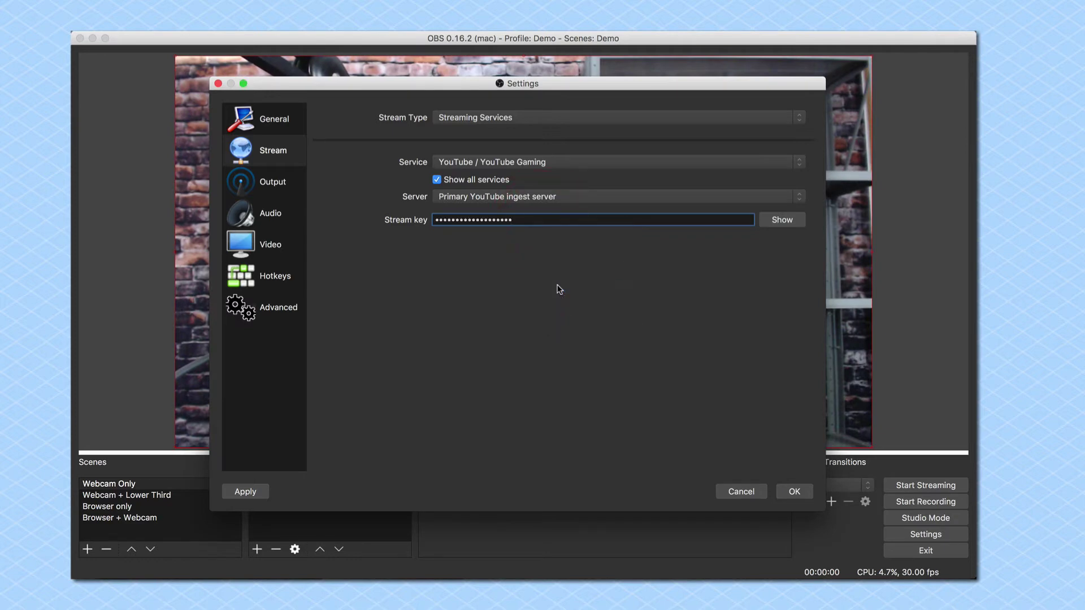
- Save the OBS settings and start streaming the webcam scene to YouTube
{"action": "left_click", "coordinate": [793, 494]}
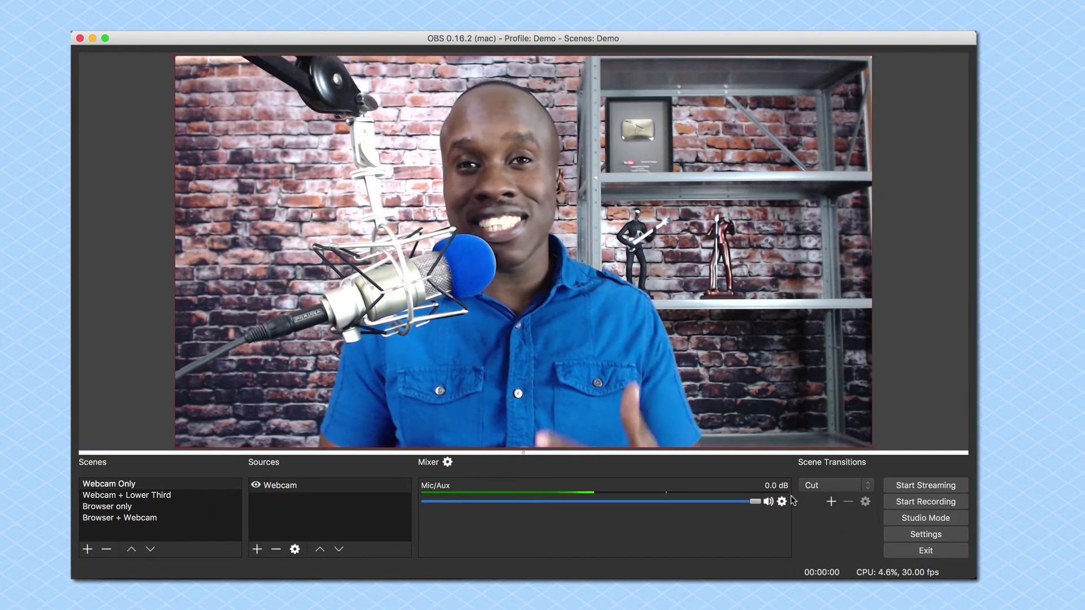
{"action": "left_click", "coordinate": [914, 489]}
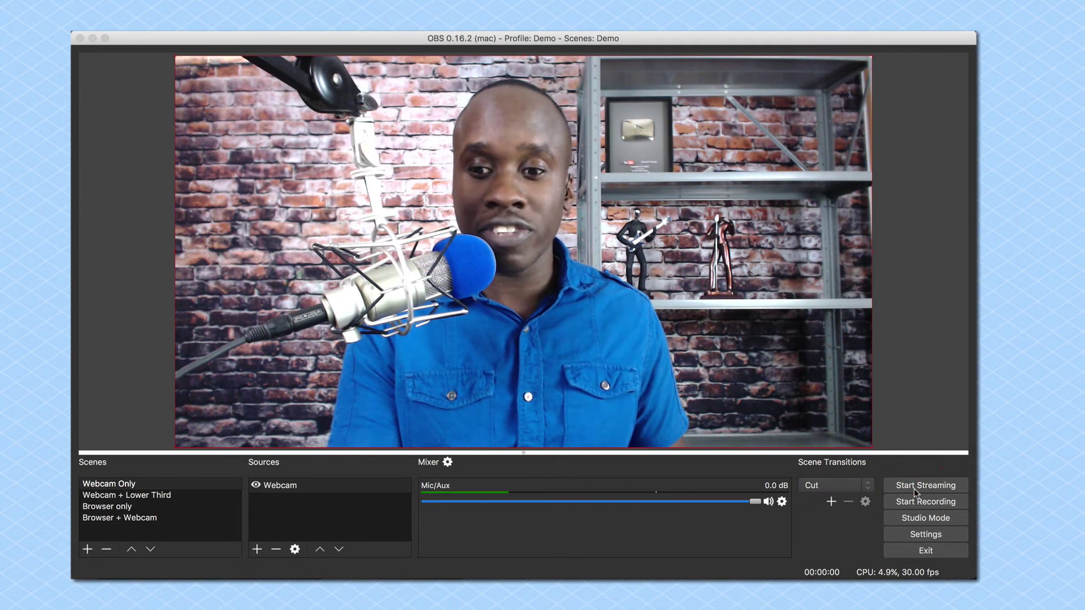
{"action": "left_click", "coordinate": [610, 315]}
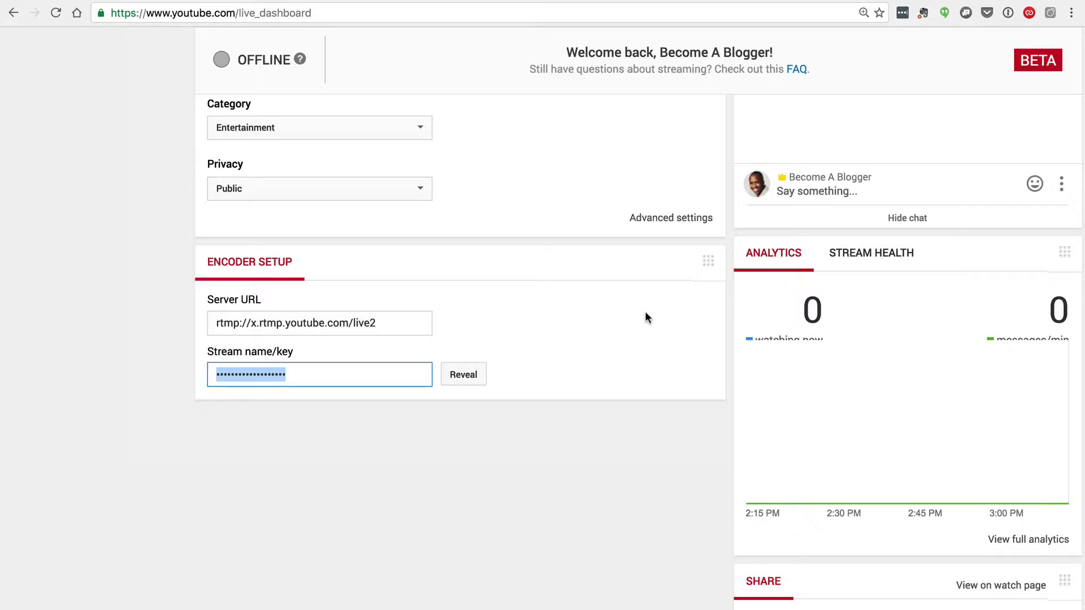
{"action": "scroll", "coordinate": [645, 317], "scroll_direction": "up", "scroll_amount": 2}
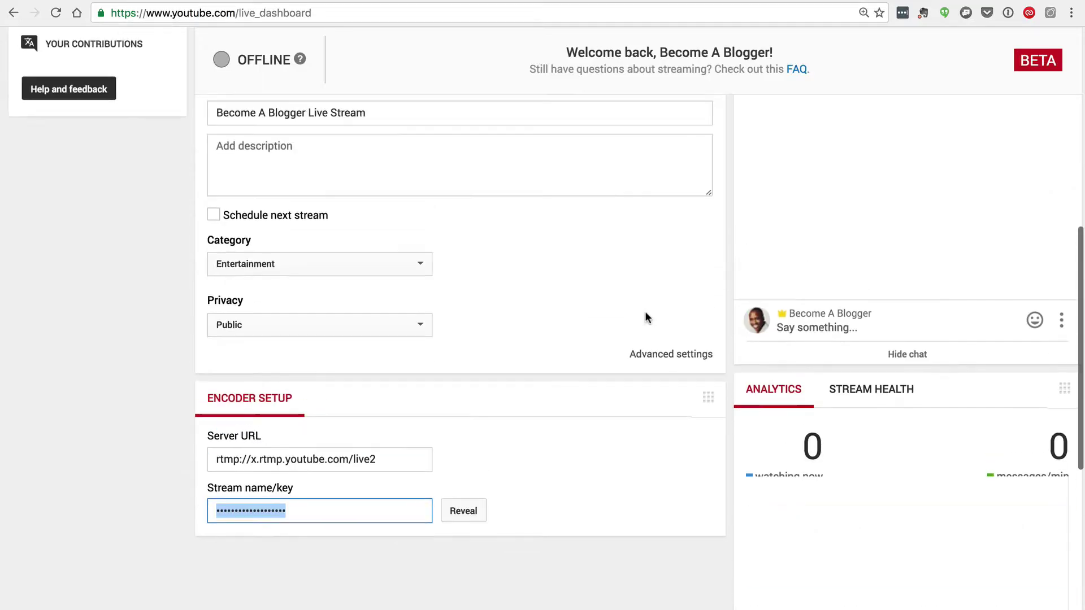
{"action": "scroll", "coordinate": [645, 317], "scroll_direction": "up", "scroll_amount": 4}
{"action": "scroll", "coordinate": [645, 317], "scroll_direction": "up", "scroll_amount": 4}
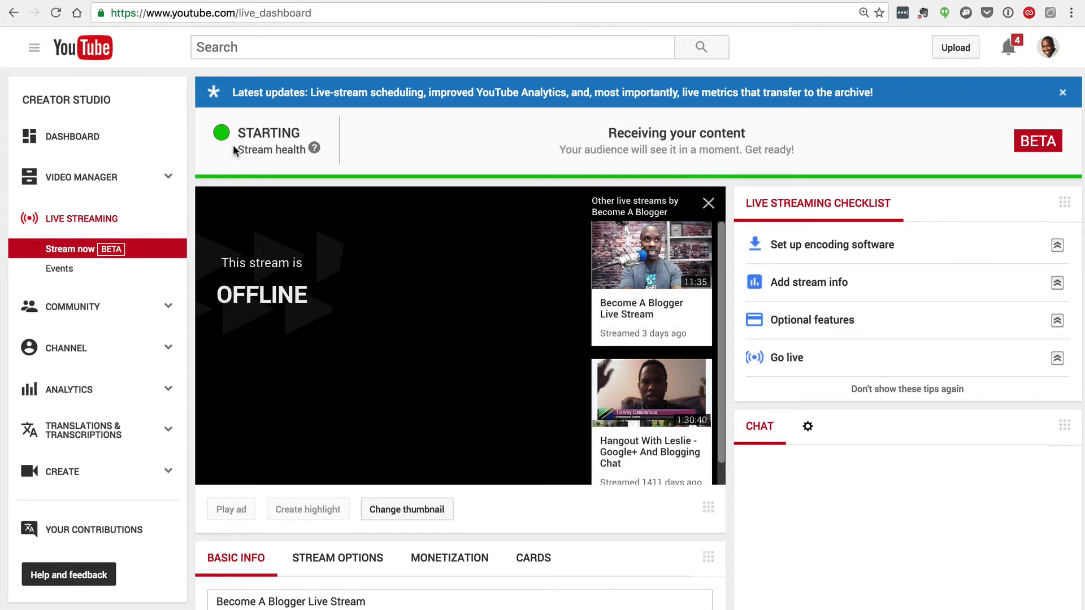
{"action": "scroll", "coordinate": [308, 357], "scroll_direction": "down", "scroll_amount": 2}
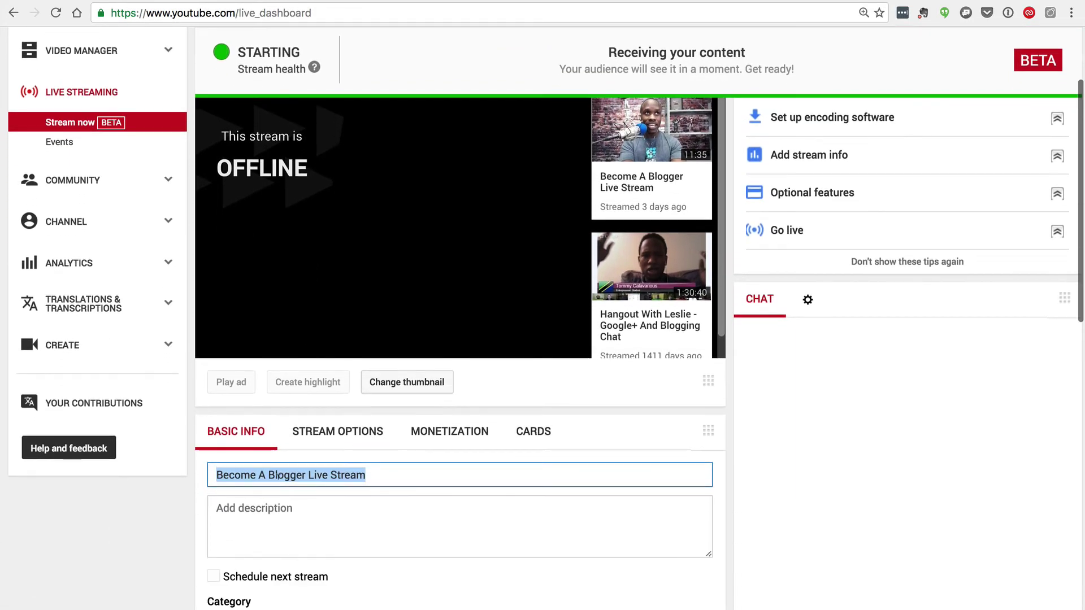
{"action": "scroll", "coordinate": [330, 518], "scroll_direction": "down", "scroll_amount": 2}
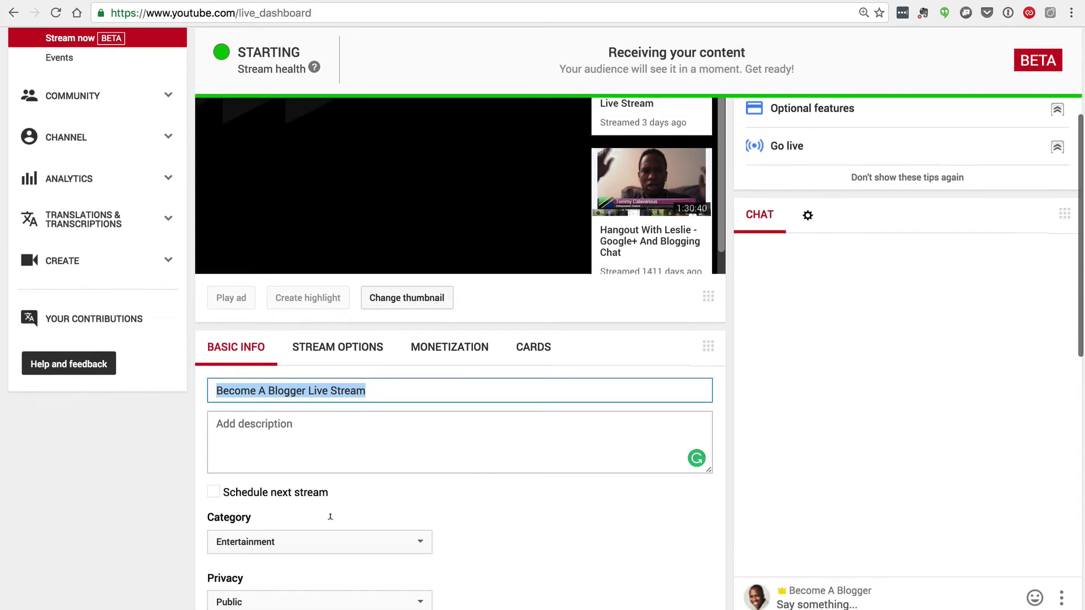
{"action": "scroll", "coordinate": [329, 517], "scroll_direction": "down", "scroll_amount": 1}
{"action": "scroll", "coordinate": [330, 517], "scroll_direction": "down", "scroll_amount": 1}
{"action": "scroll", "coordinate": [330, 517], "scroll_direction": "up", "scroll_amount": 7}
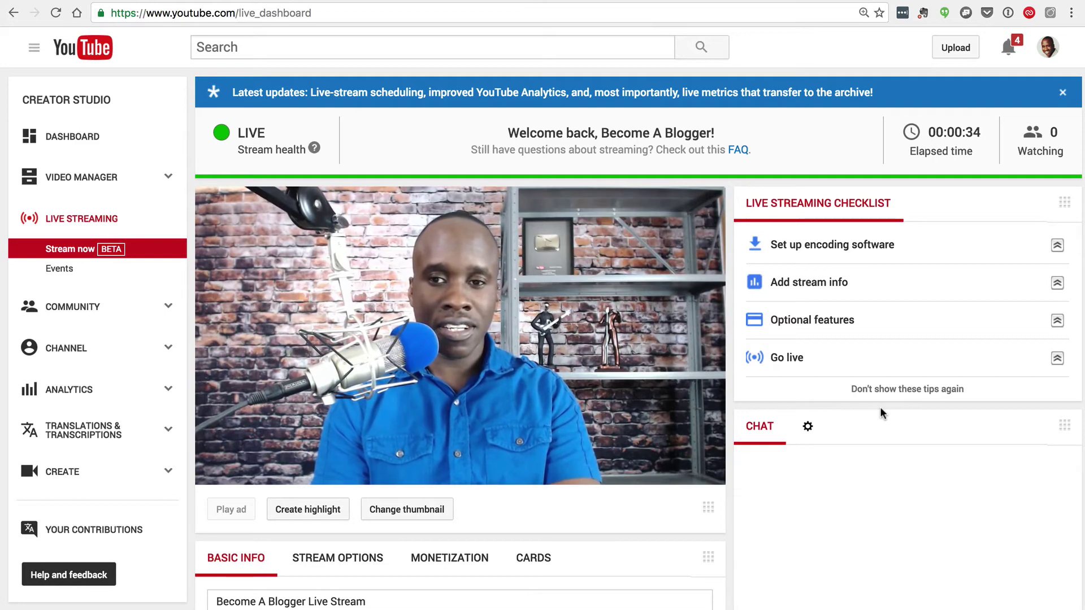
{"action": "scroll", "coordinate": [881, 407], "scroll_direction": "down", "scroll_amount": 5}
{"action": "scroll", "coordinate": [880, 408], "scroll_direction": "down", "scroll_amount": 3}
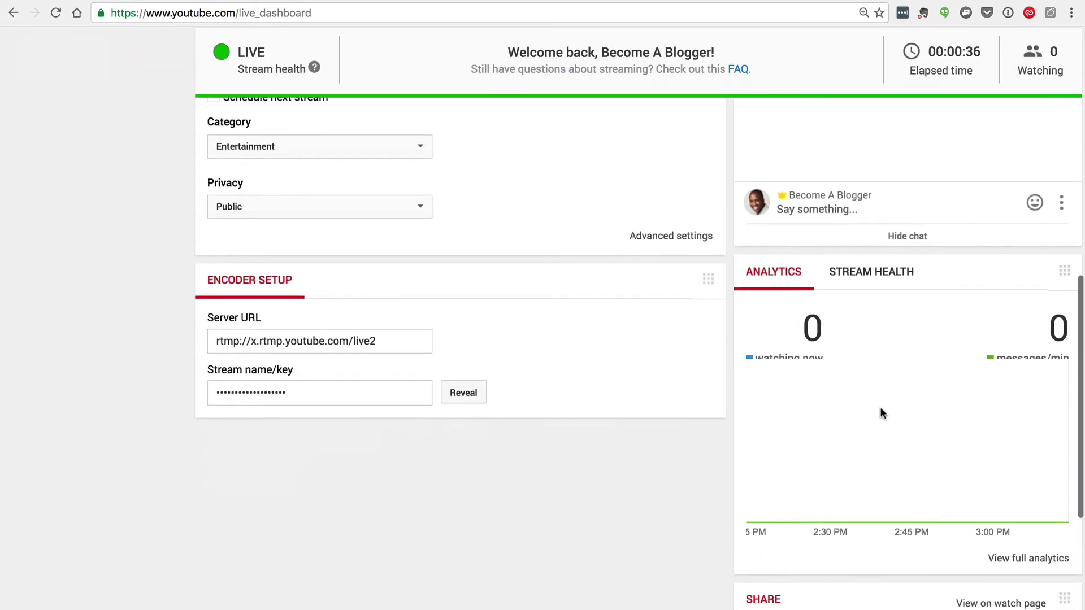
{"action": "scroll", "coordinate": [359, 356], "scroll_direction": "up", "scroll_amount": 5}
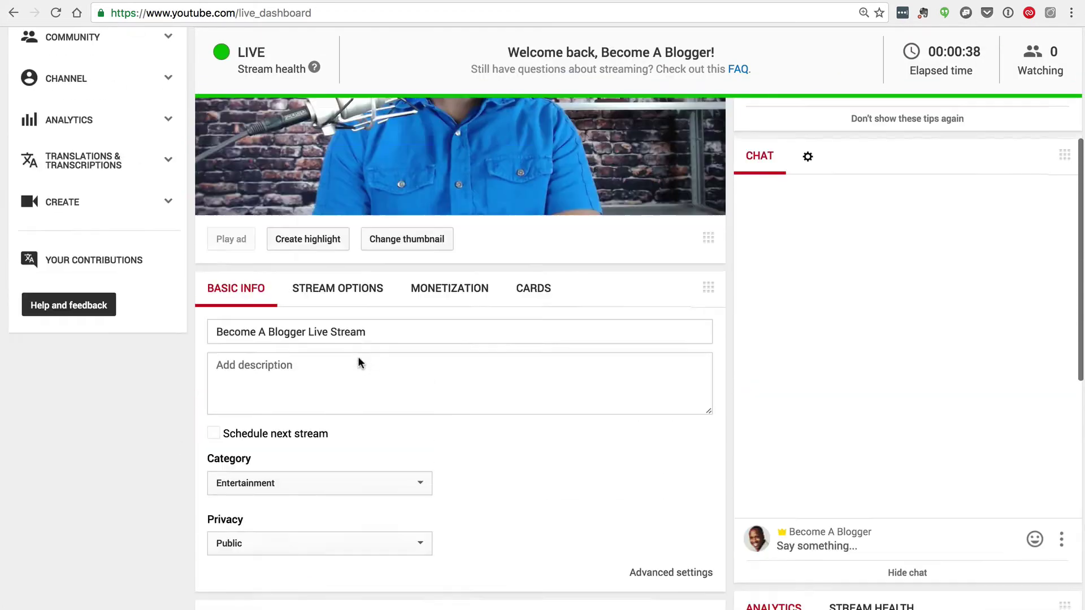
{"action": "scroll", "coordinate": [358, 356], "scroll_direction": "up", "scroll_amount": 3}
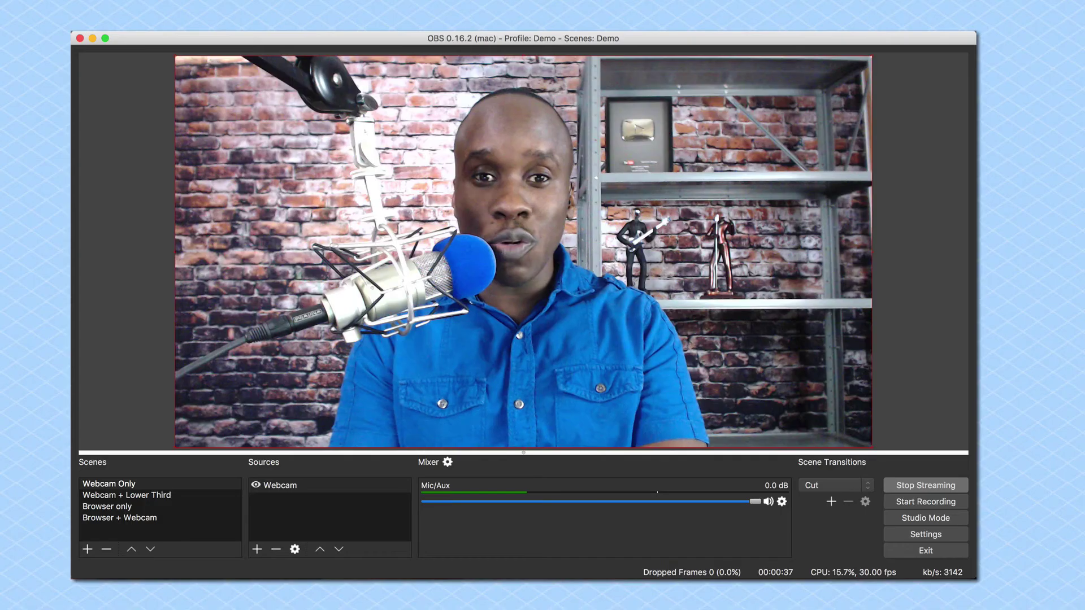